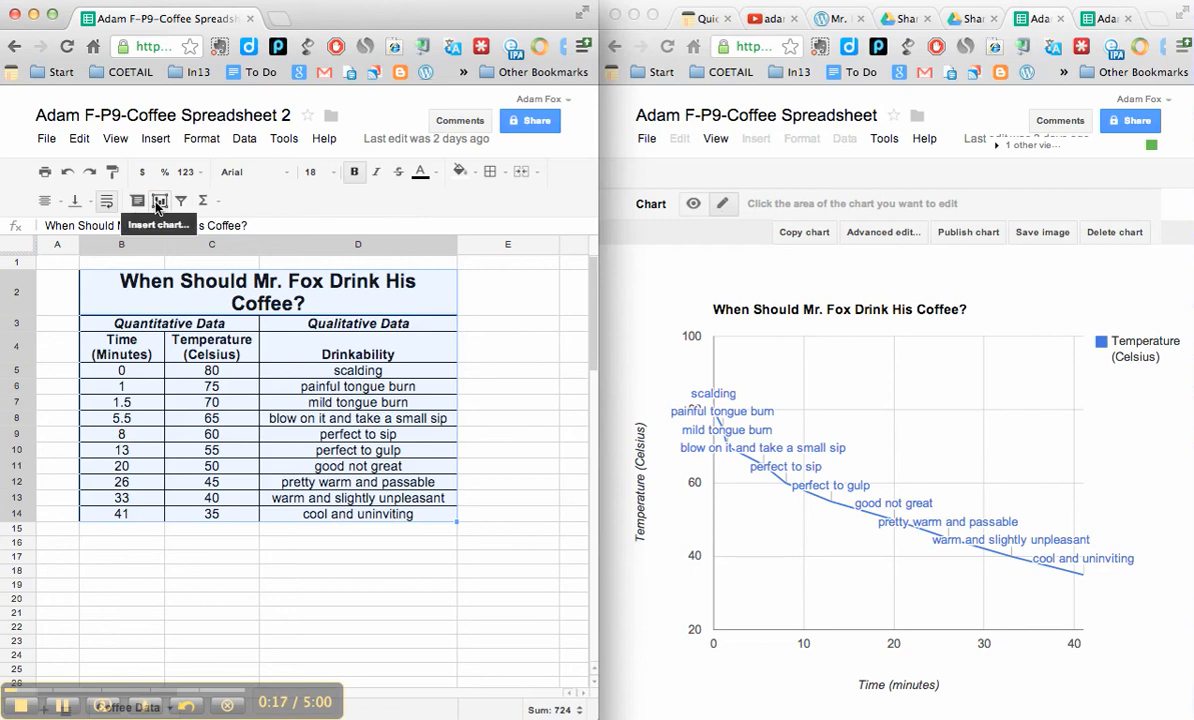
Step: Start a chart from the selected coffee data, widen the browser window and use column B as labels
{"action": "left_click", "coordinate": [158, 202]}
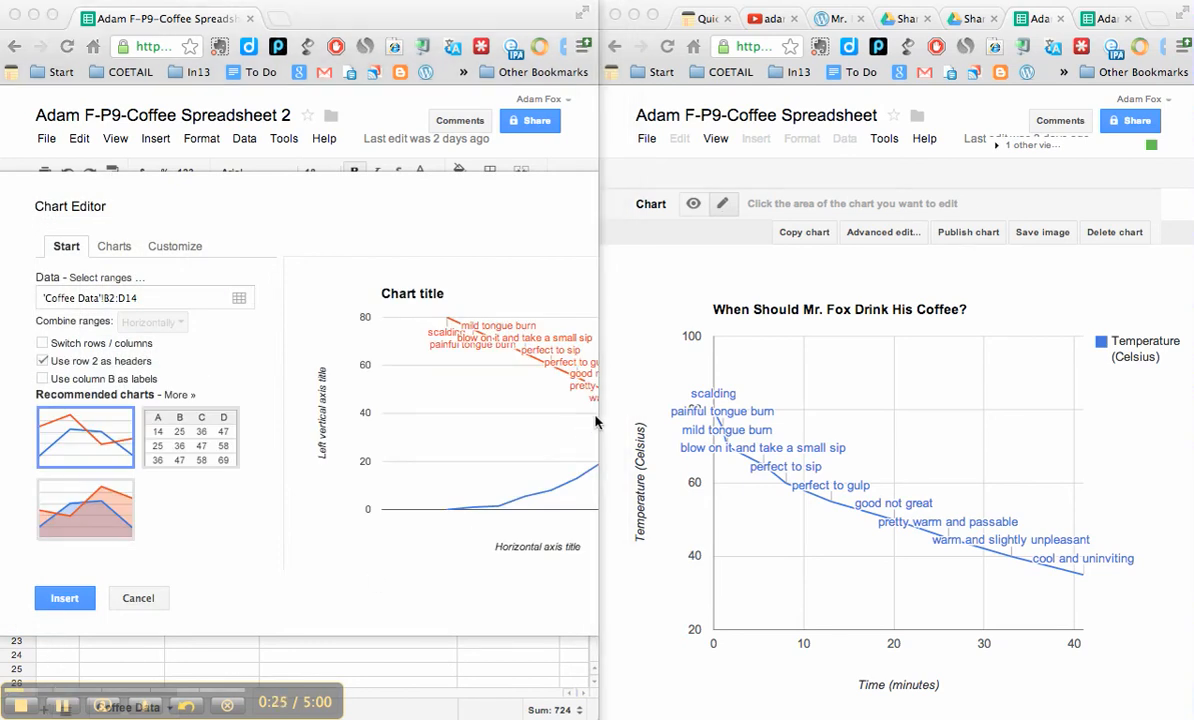
{"action": "left_click_drag", "start_coordinate": [597, 417], "coordinate": [855, 460]}
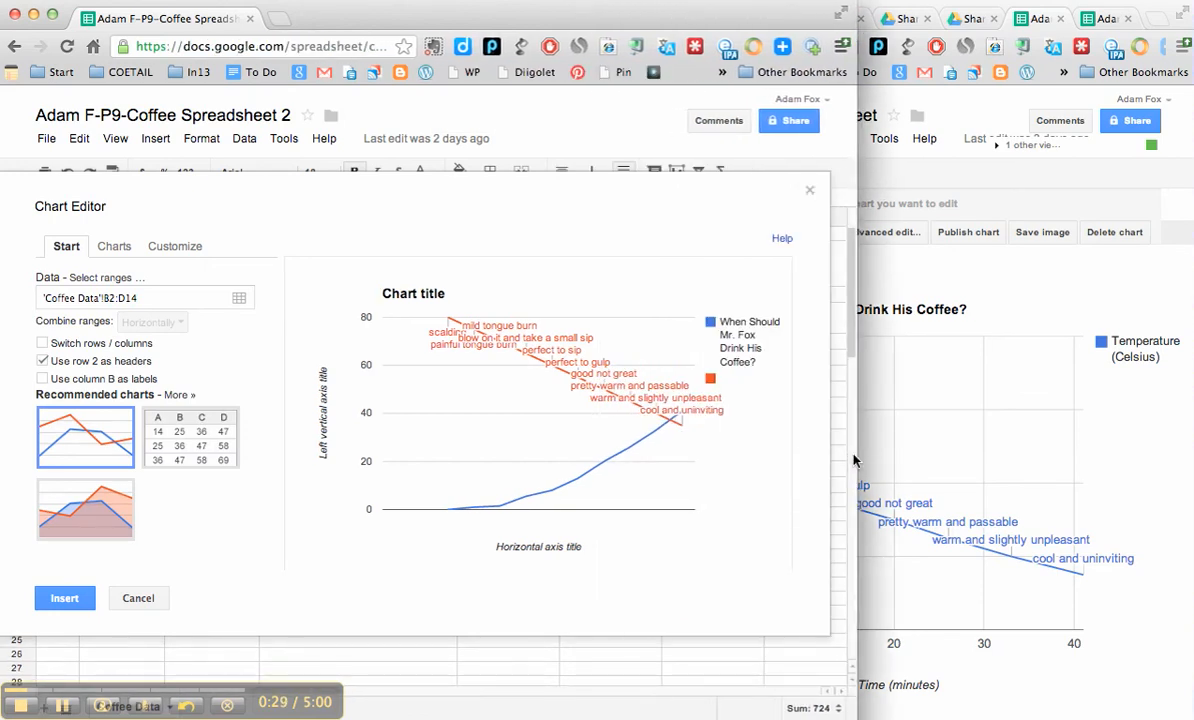
{"action": "left_click", "coordinate": [43, 380]}
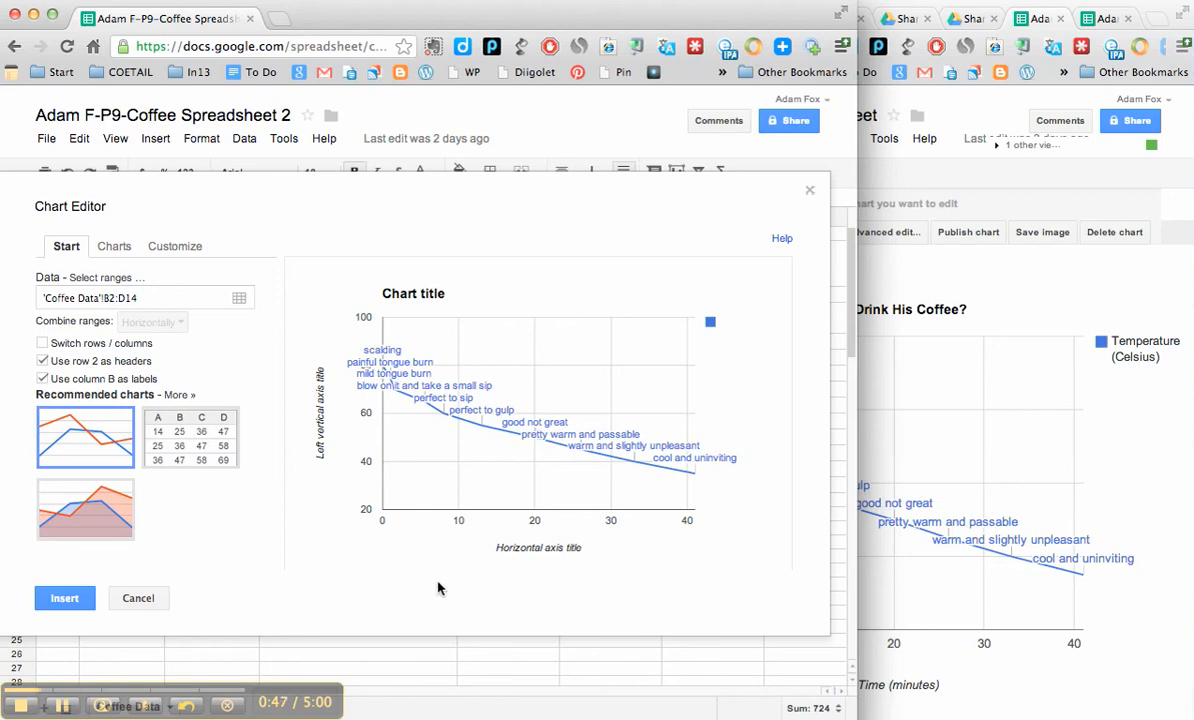
Step: Replace the default chart title with the question that heads the coffee data table
{"action": "left_click", "coordinate": [114, 250]}
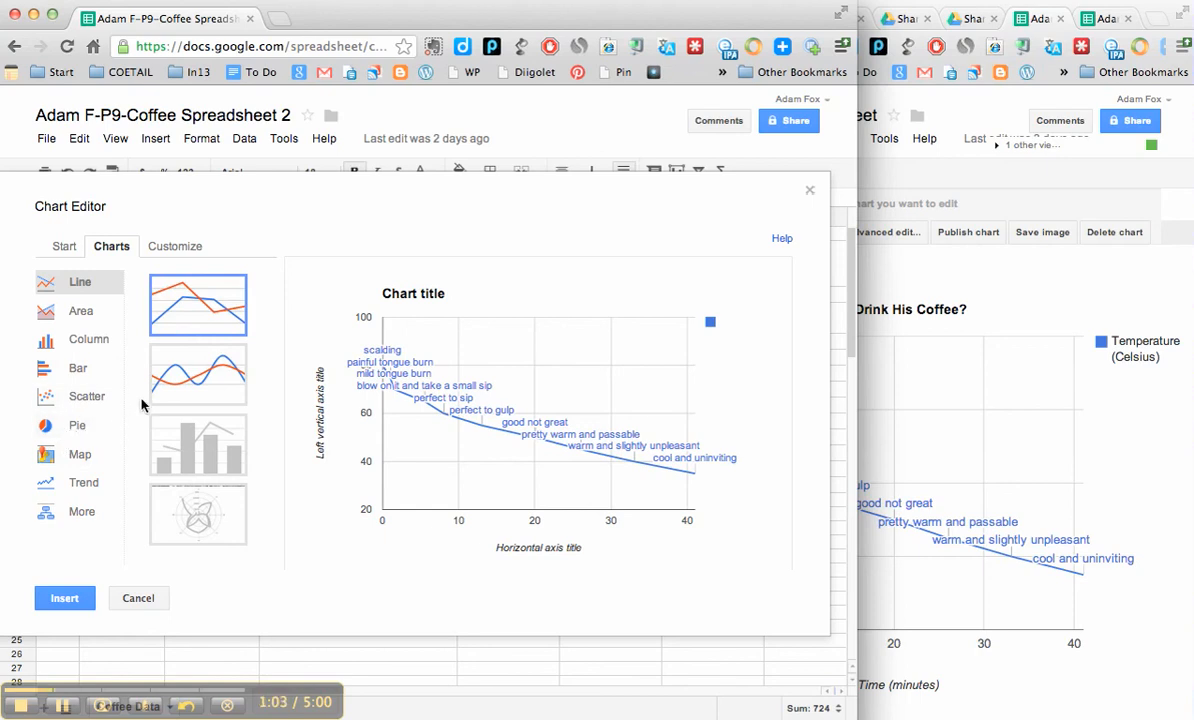
{"action": "left_click", "coordinate": [177, 247]}
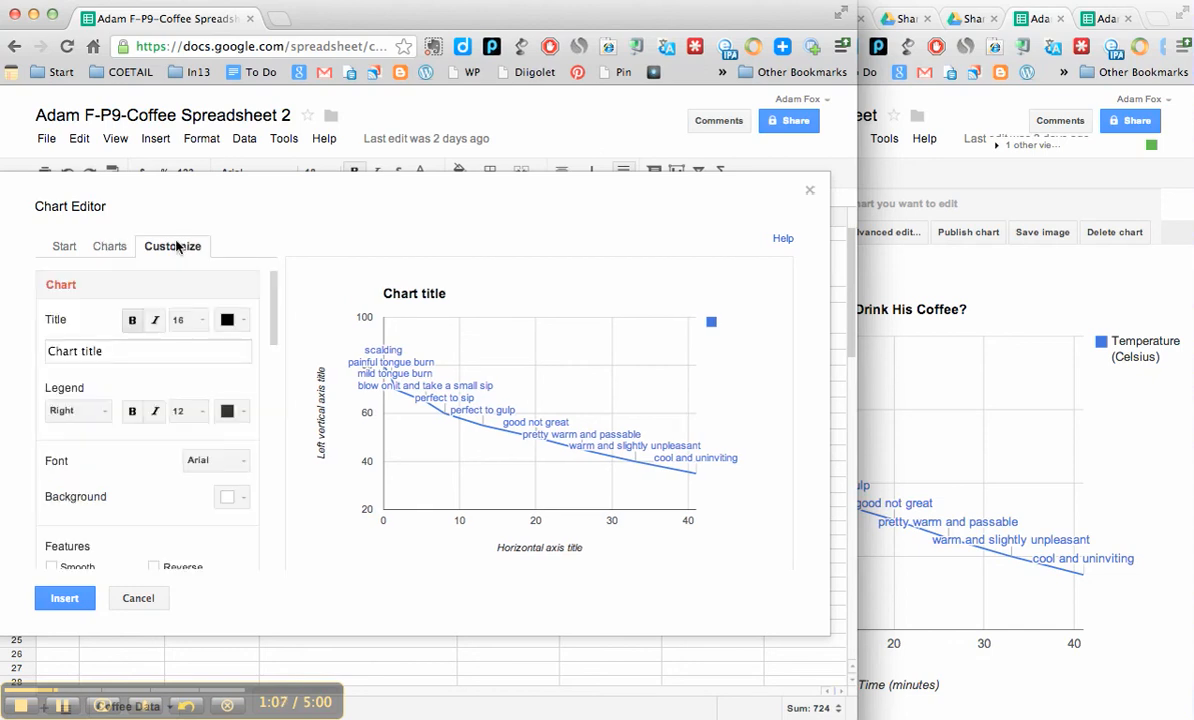
{"action": "left_click", "coordinate": [130, 349]}
{"action": "left_click_drag", "start_coordinate": [130, 349], "coordinate": [25, 346]}
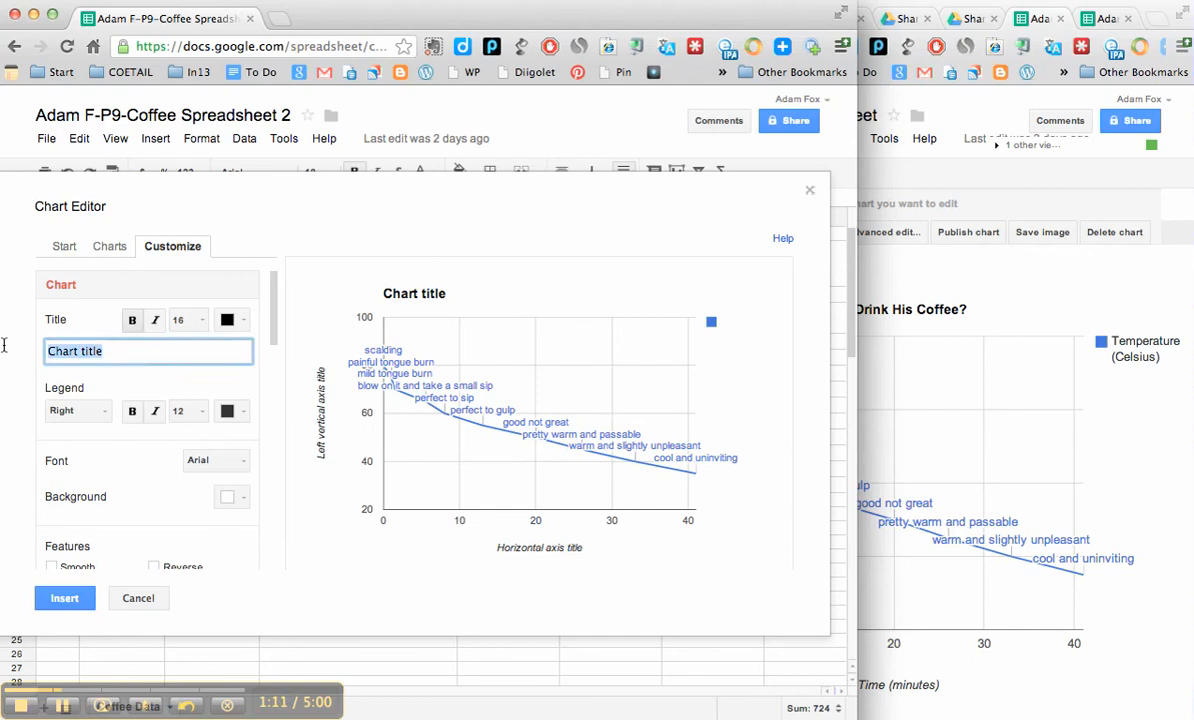
{"action": "type", "text": "When sho"}
{"action": "key", "text": "BackSpace"}
{"action": "key", "text": "BackSpace"}
{"action": "key", "text": "BackSpace"}
{"action": "type", "text": "Shou"}
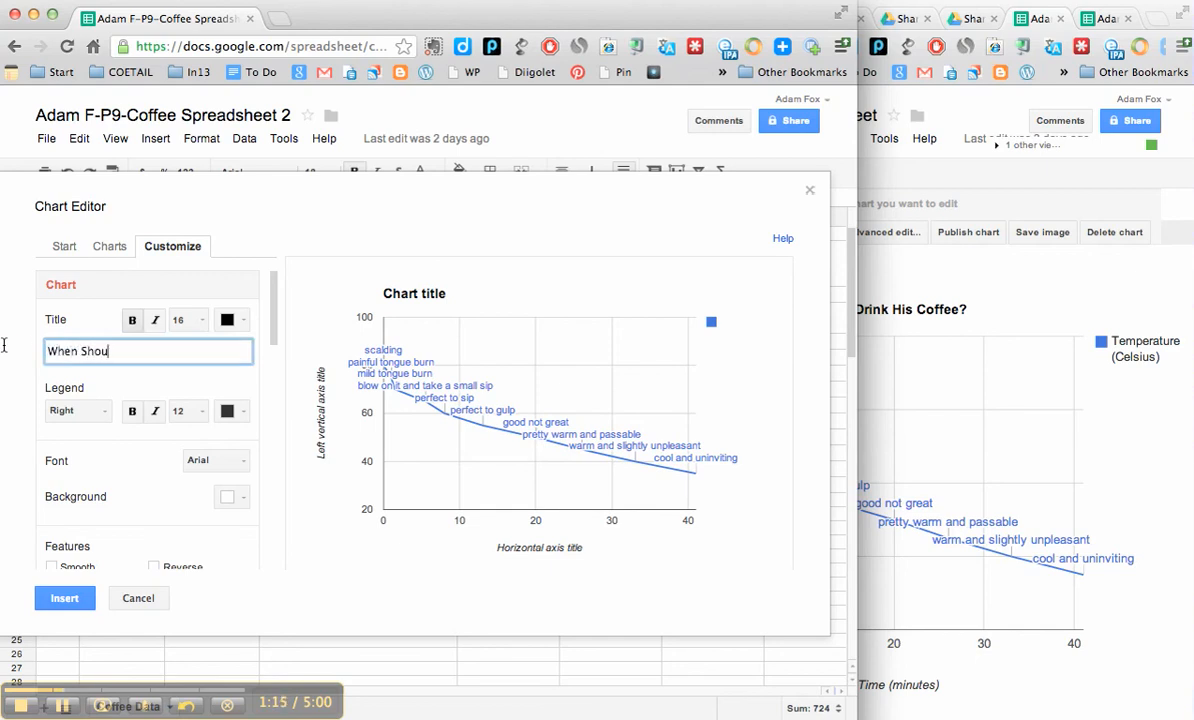
{"action": "type", "text": "ld Mr. Fox Drink His"}
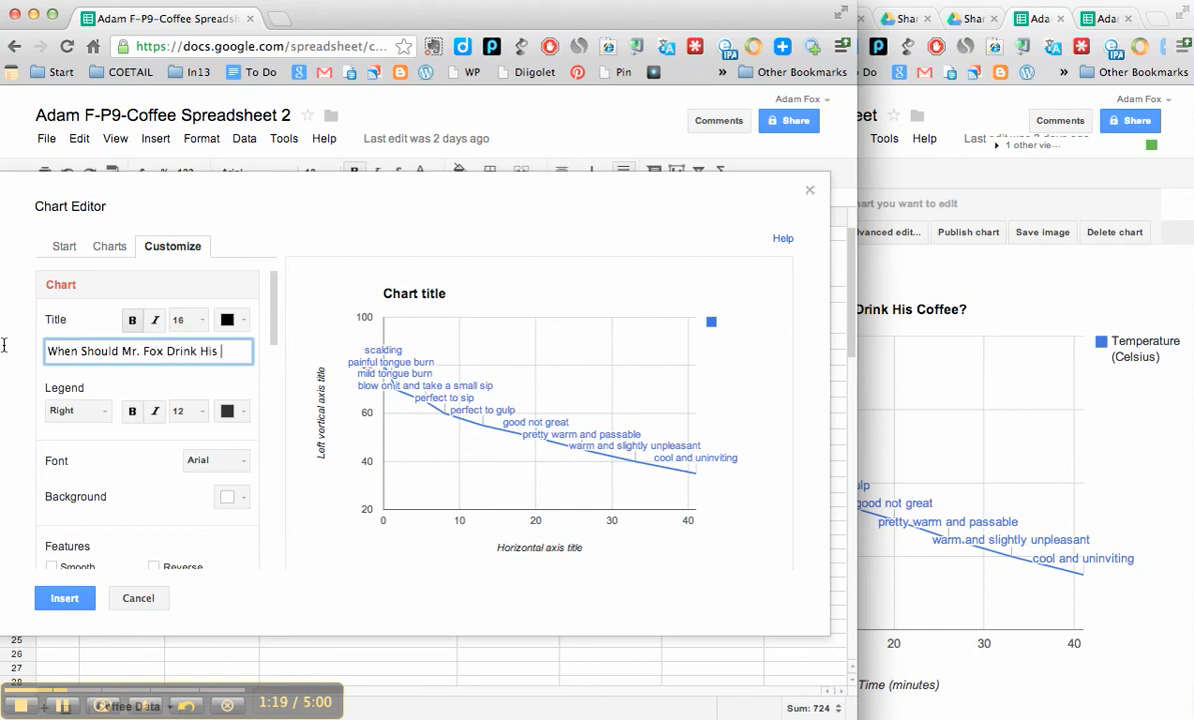
{"action": "type", "text": " Coffee"}
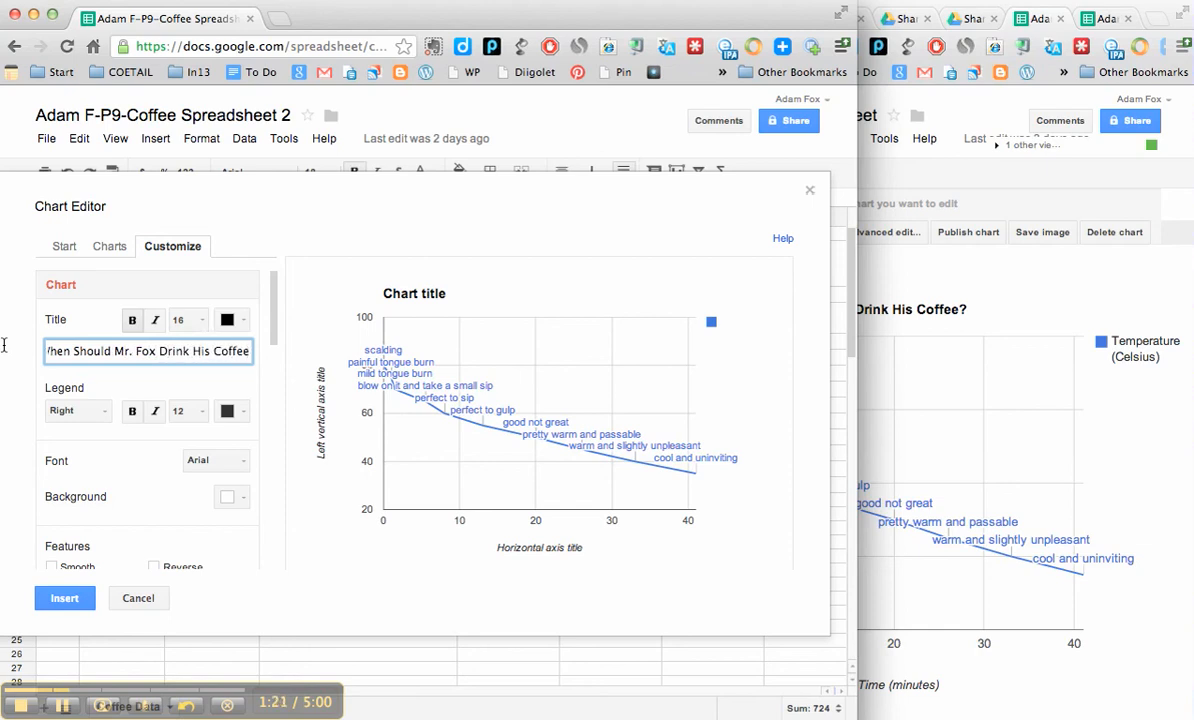
{"action": "type", "text": "?"}
{"action": "left_click", "coordinate": [97, 376]}
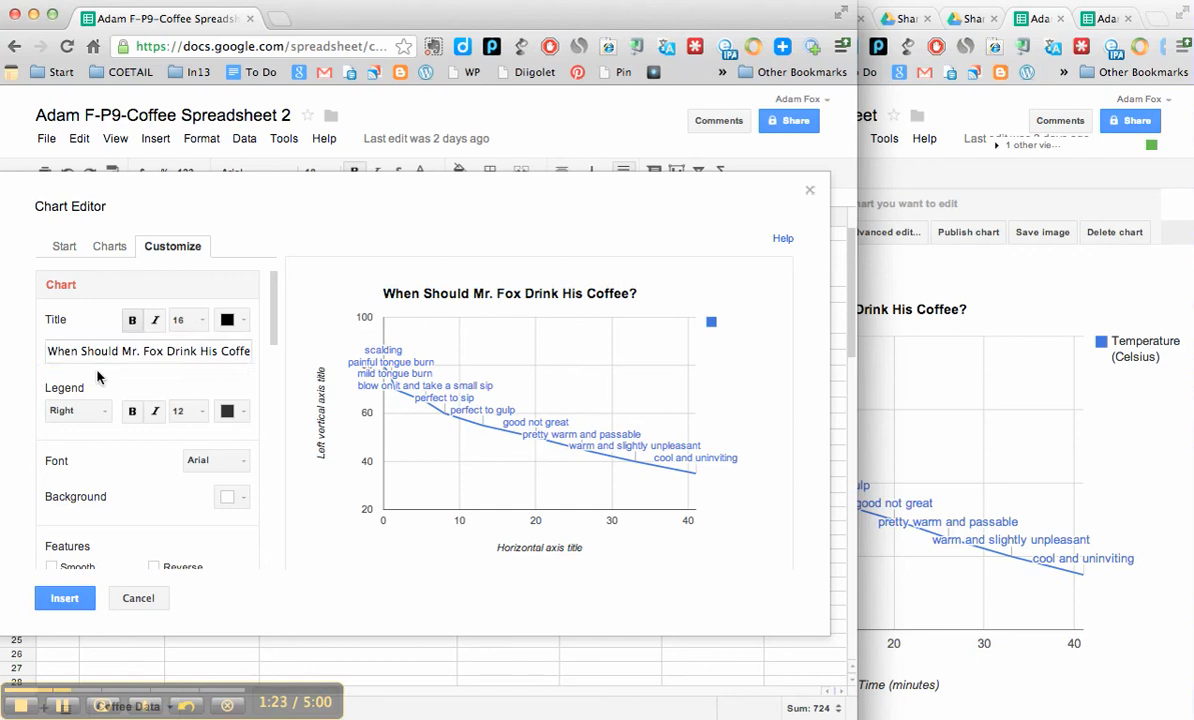
Step: Set the horizontal axis title of the chart to "Time (minutes)"
{"action": "scroll", "coordinate": [97, 376], "scroll_direction": "down", "scroll_amount": 3}
{"action": "scroll", "coordinate": [97, 376], "scroll_direction": "up", "scroll_amount": 3}
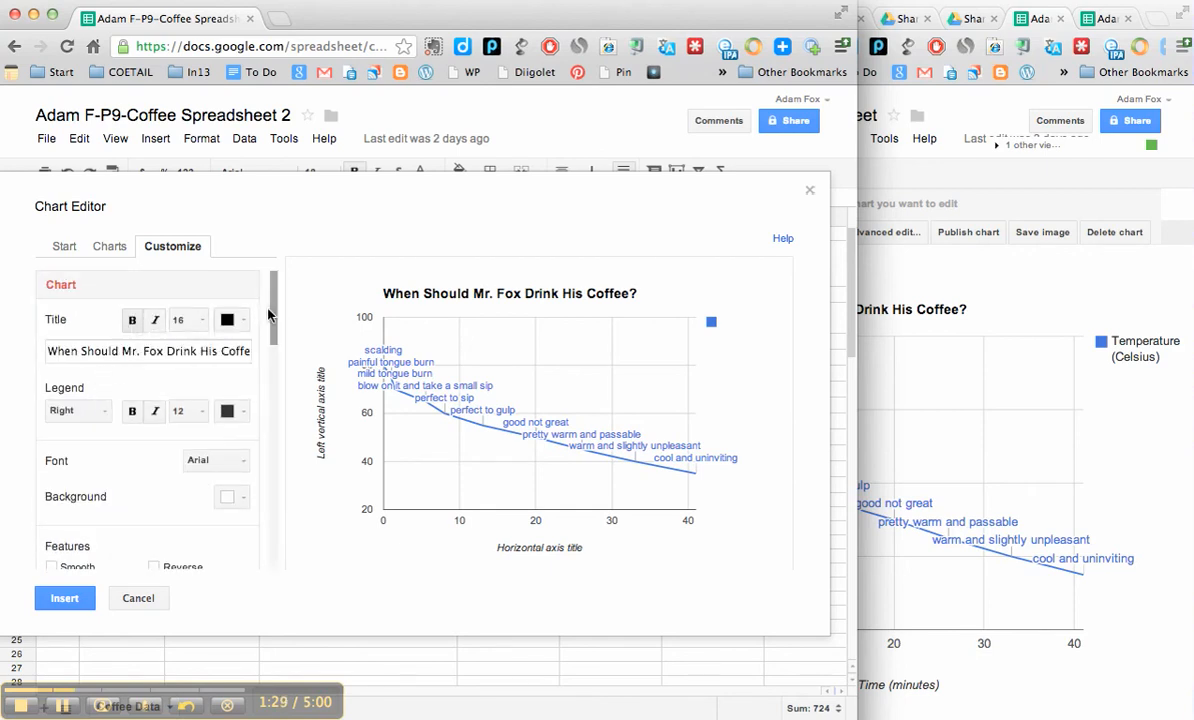
{"action": "left_click_drag", "start_coordinate": [274, 310], "coordinate": [273, 388]}
{"action": "scroll", "coordinate": [262, 365], "scroll_direction": "down", "scroll_amount": 2}
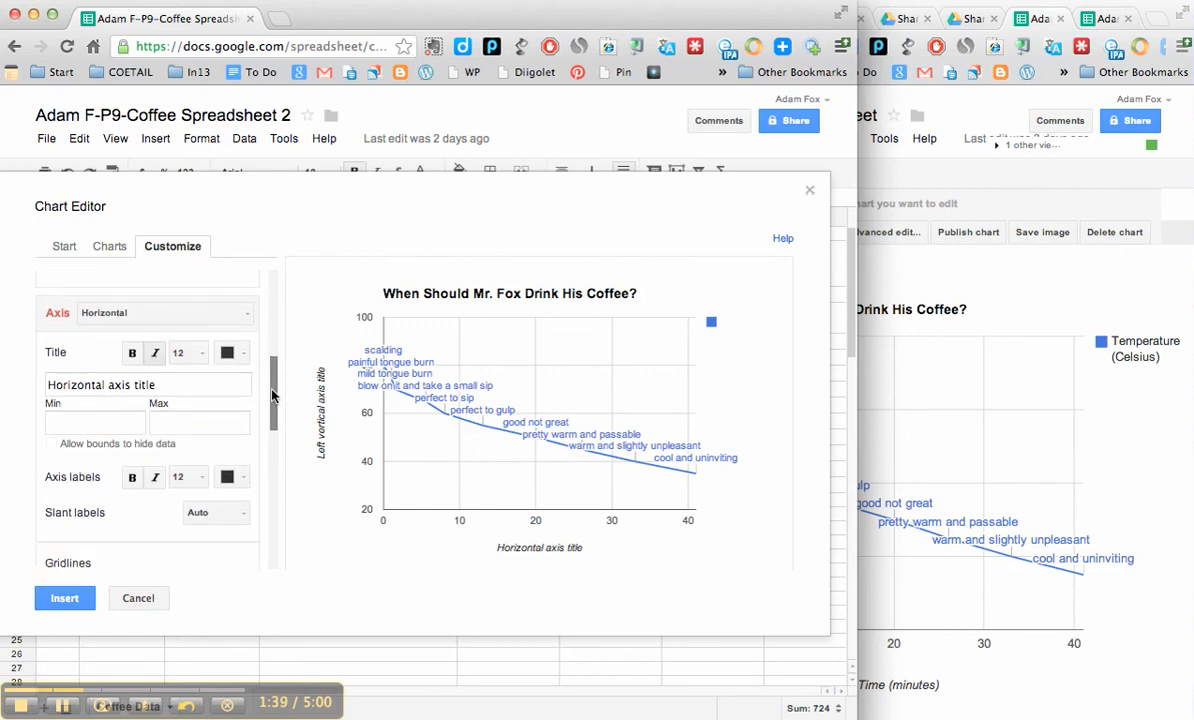
{"action": "left_click", "coordinate": [245, 317]}
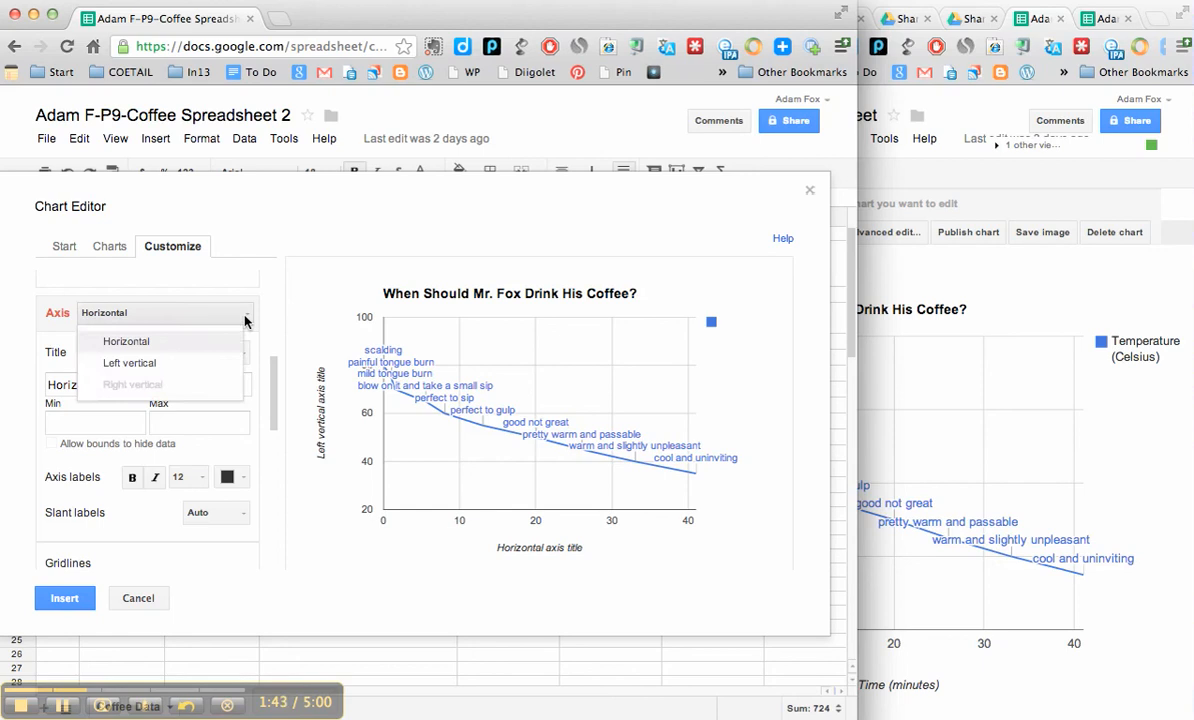
{"action": "left_click", "coordinate": [198, 342]}
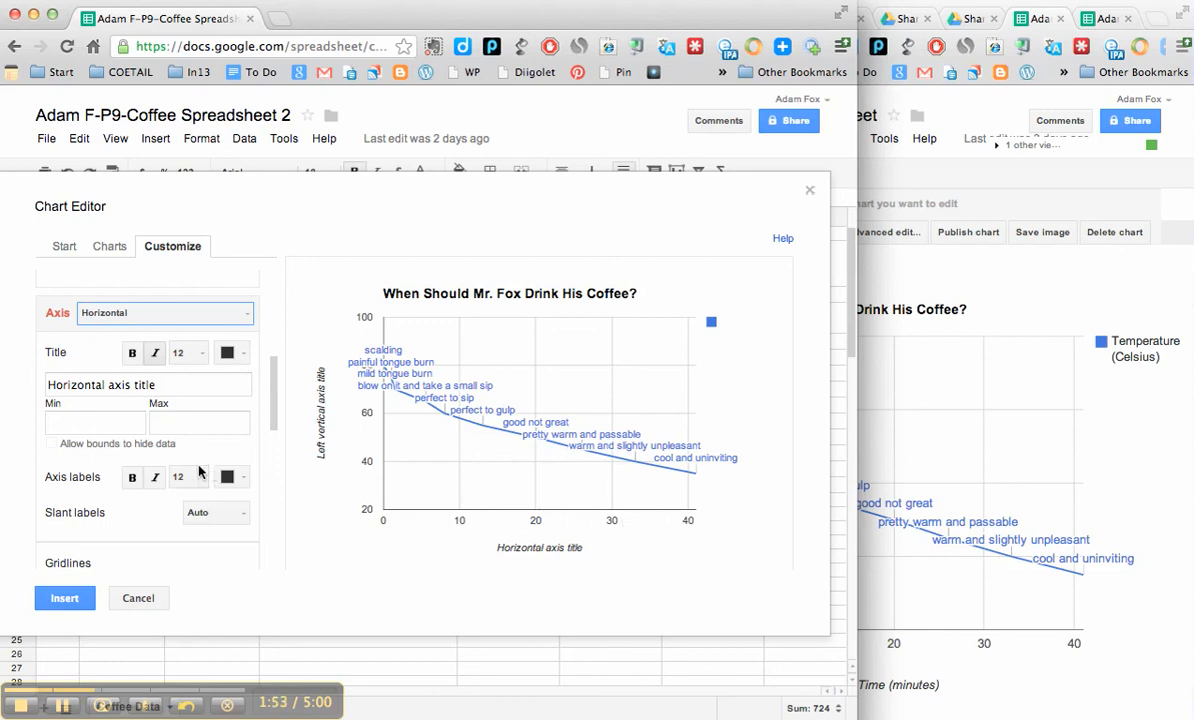
{"action": "scroll", "coordinate": [132, 436], "scroll_direction": "down", "scroll_amount": 5}
{"action": "scroll", "coordinate": [132, 440], "scroll_direction": "up", "scroll_amount": 5}
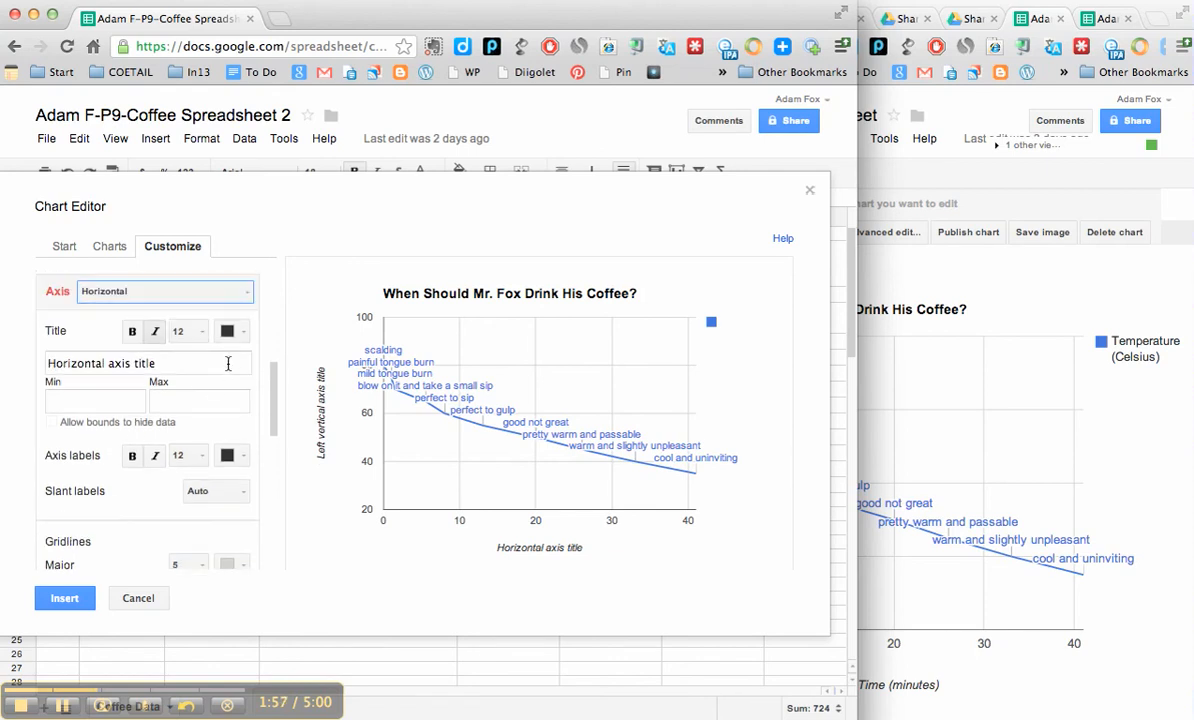
{"action": "left_click", "coordinate": [213, 360]}
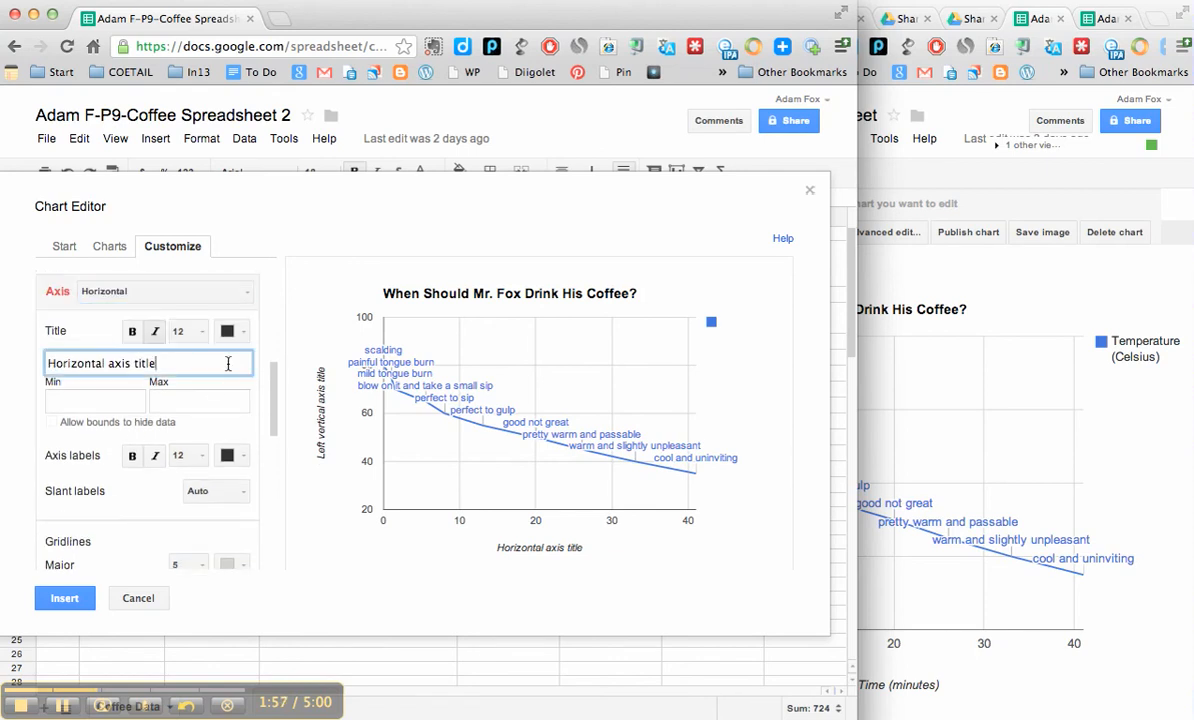
{"action": "left_click", "coordinate": [103, 455]}
{"action": "scroll", "coordinate": [120, 420], "scroll_direction": "up", "scroll_amount": 3}
{"action": "scroll", "coordinate": [123, 431], "scroll_direction": "down", "scroll_amount": 2}
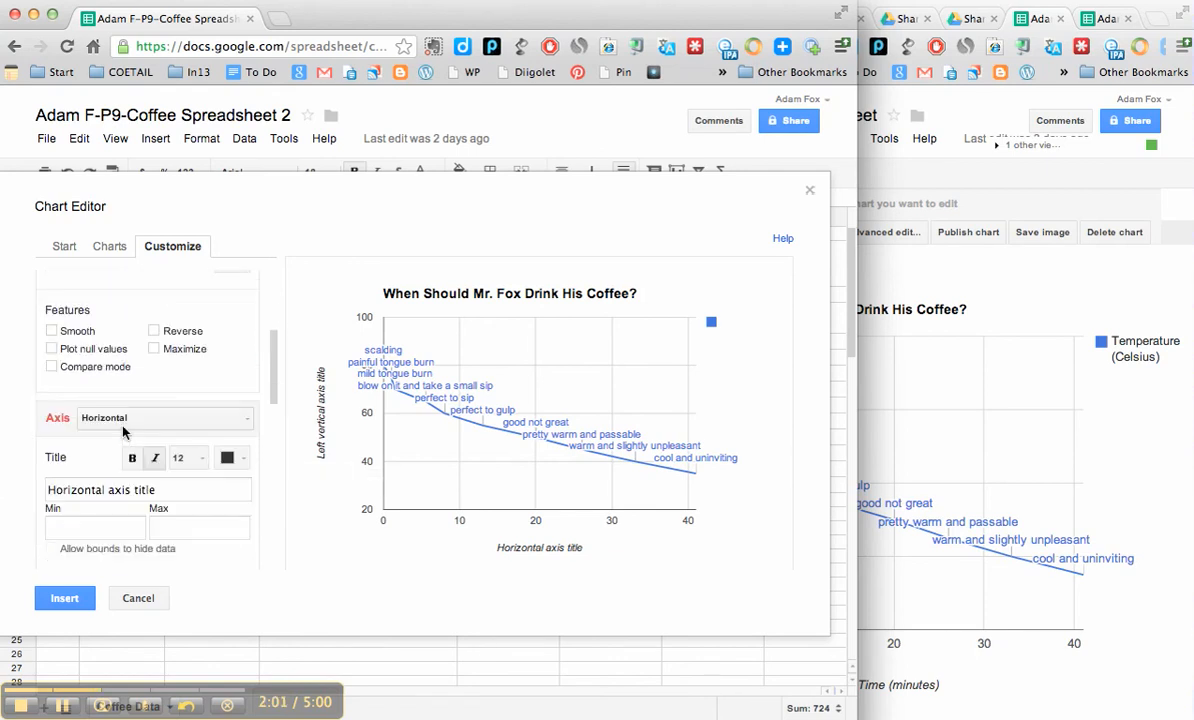
{"action": "scroll", "coordinate": [123, 431], "scroll_direction": "down", "scroll_amount": 2}
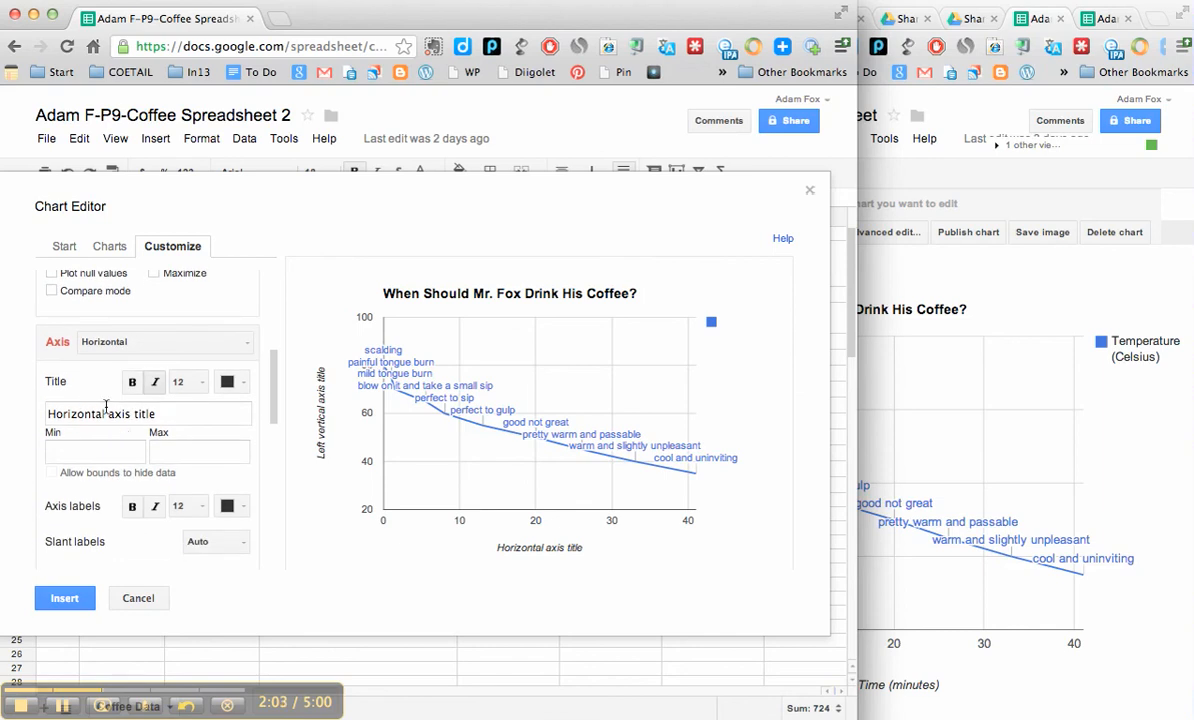
{"action": "left_click", "coordinate": [158, 413]}
{"action": "left_click_drag", "start_coordinate": [158, 413], "coordinate": [33, 398]}
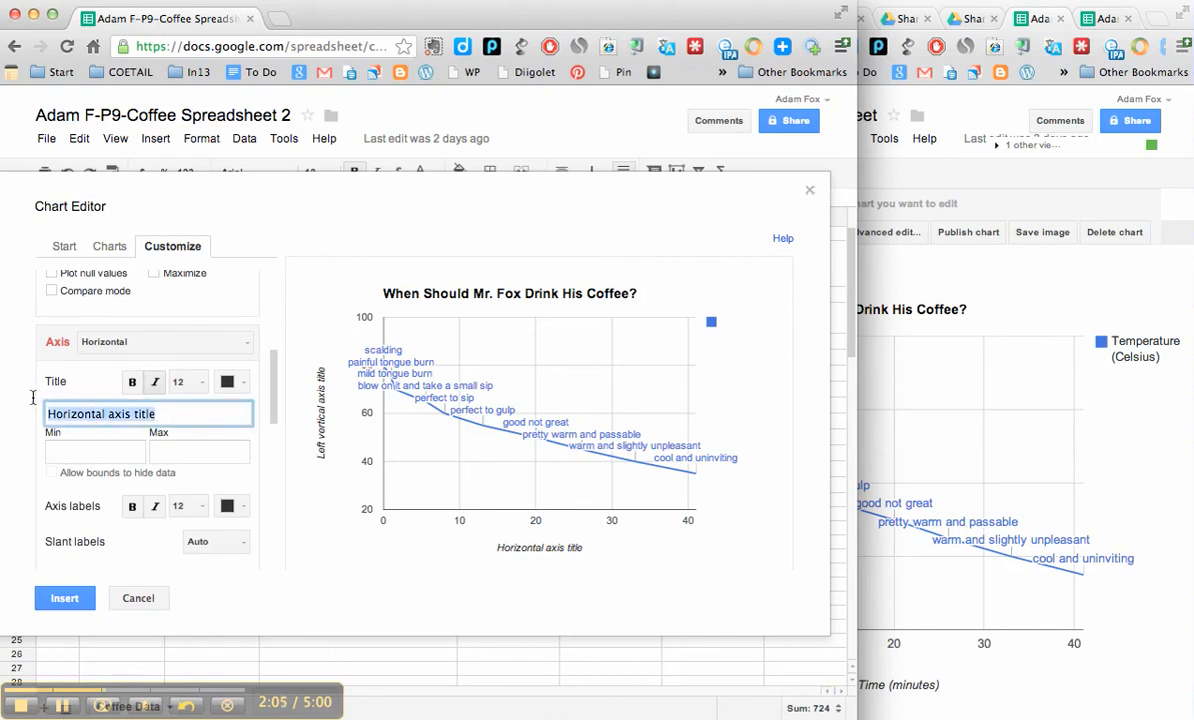
{"action": "type", "text": "Time ("}
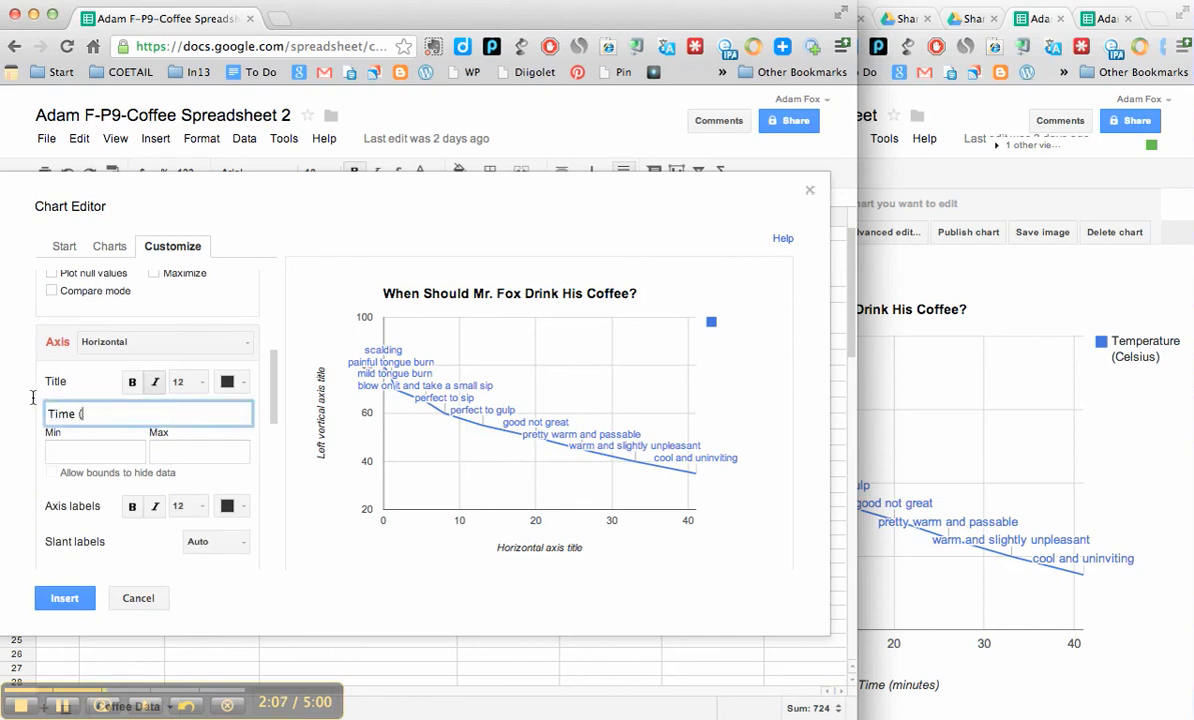
{"action": "type", "text": "minutes)"}
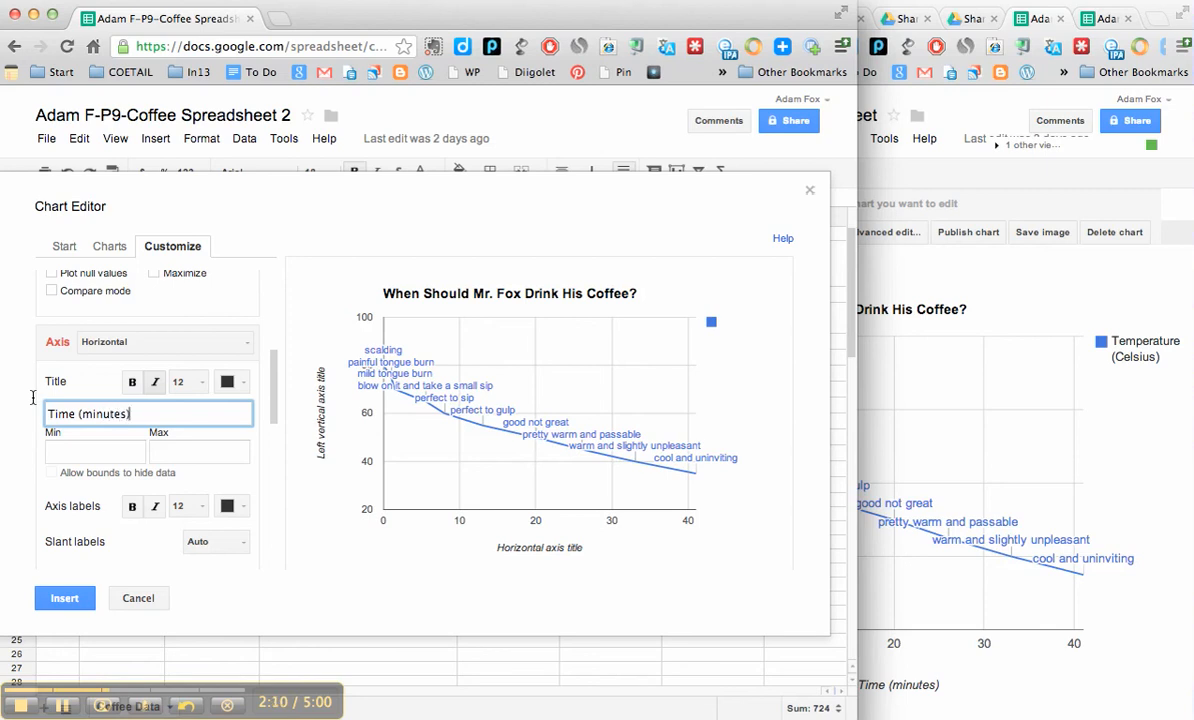
Step: Set the left vertical axis title of the chart to "Temperature (Celsius)"
{"action": "left_click", "coordinate": [194, 341]}
{"action": "left_click", "coordinate": [155, 391]}
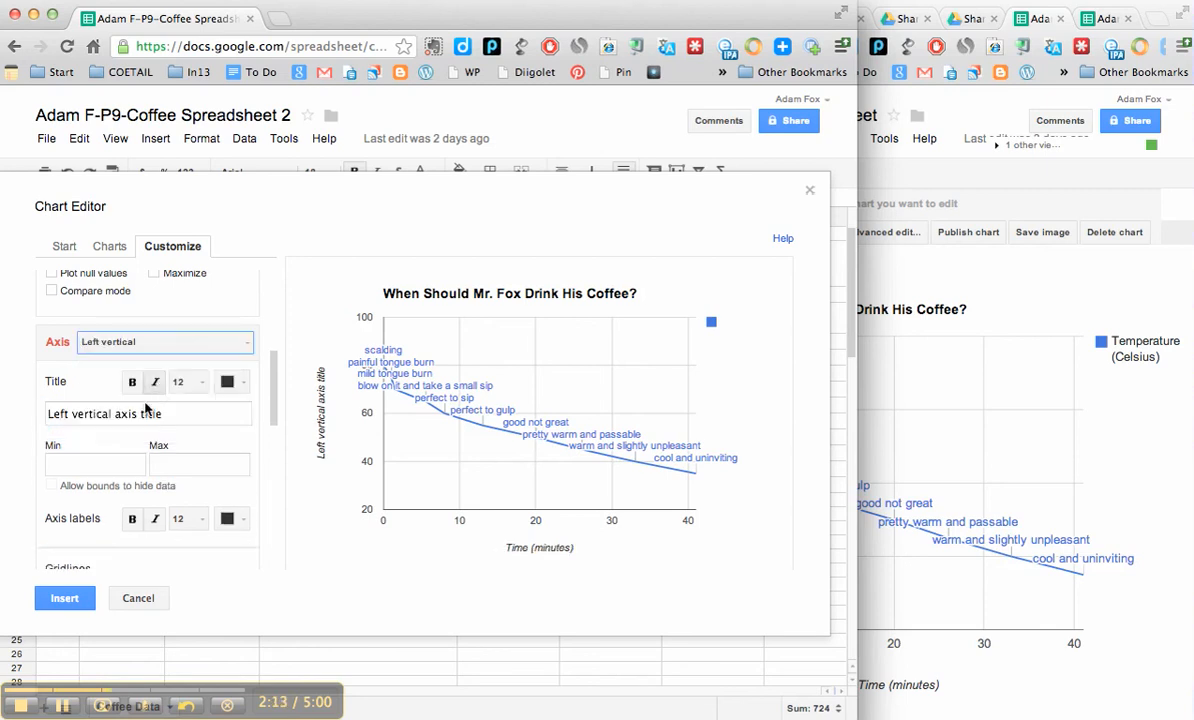
{"action": "left_click", "coordinate": [152, 418]}
{"action": "left_click_drag", "start_coordinate": [152, 418], "coordinate": [10, 415]}
{"action": "type", "text": "T"}
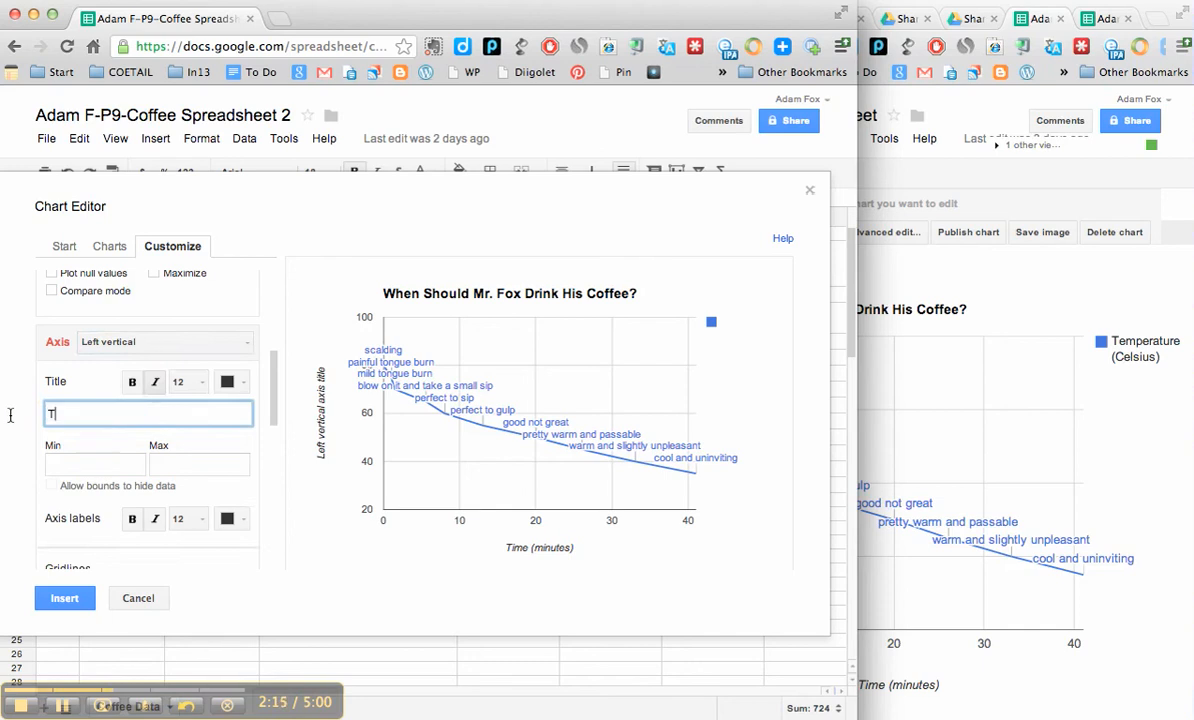
{"action": "type", "text": "emperature (Cels"}
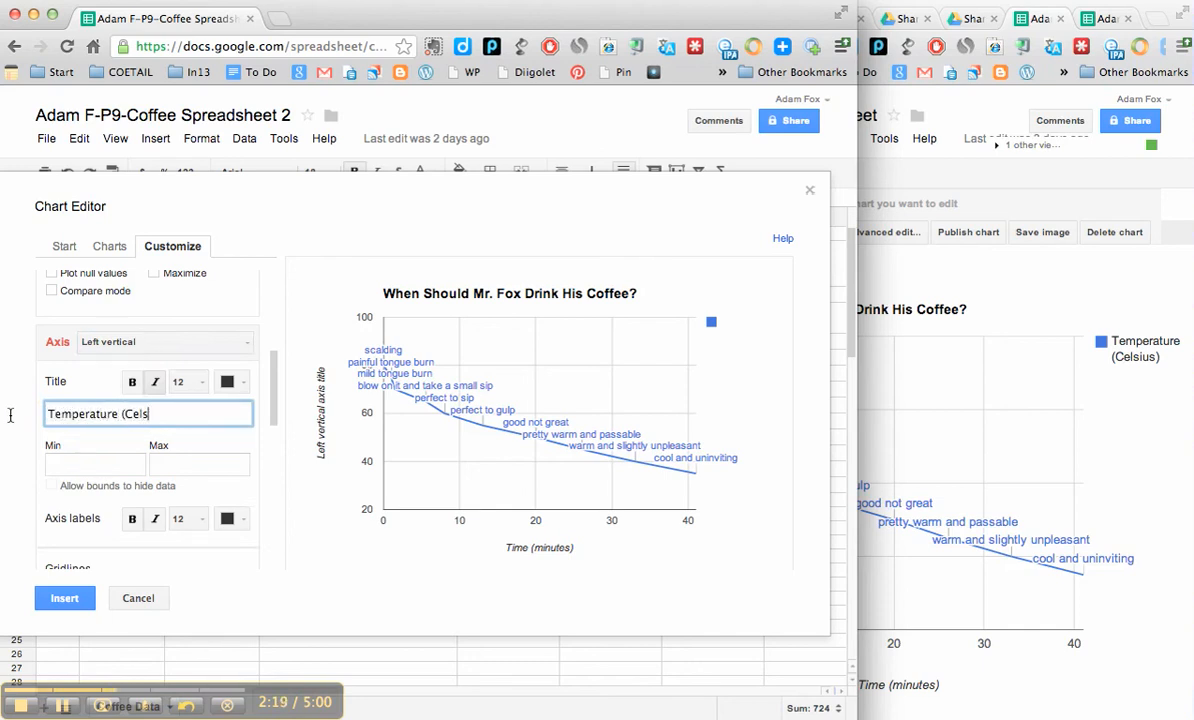
{"action": "type", "text": "ius"}
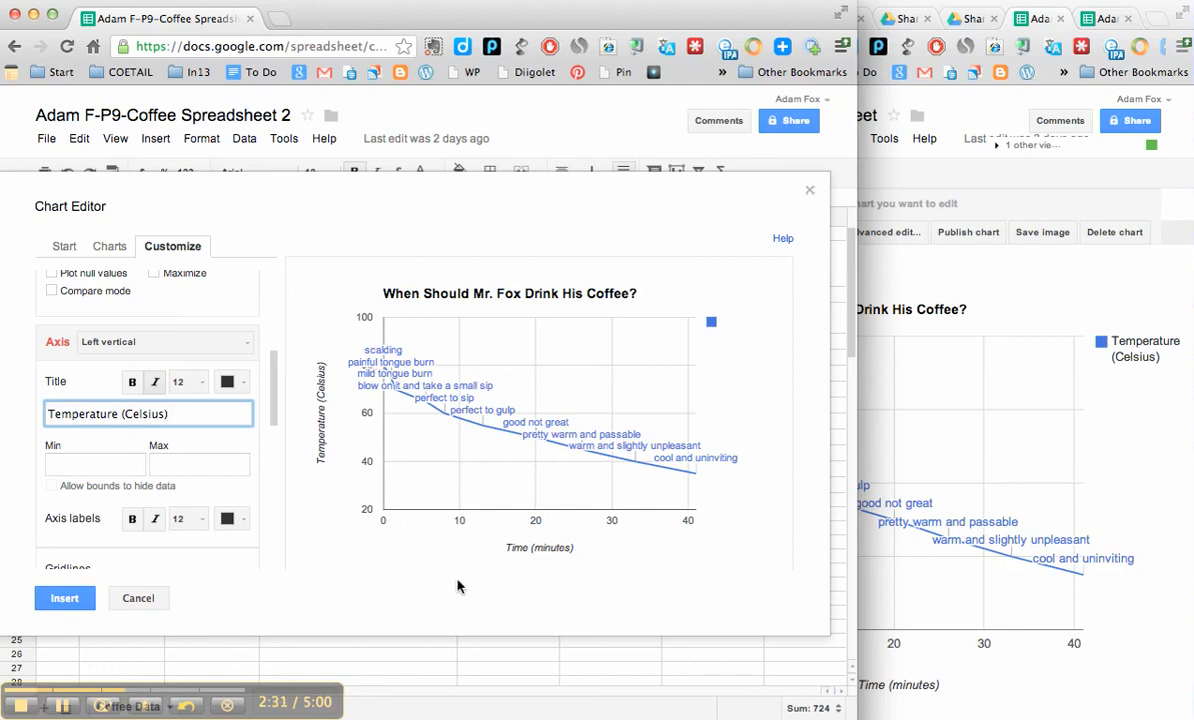
Step: Narrow the browser window to uncover the reference chart beside it, and insert the customized line chart into the sheet
{"action": "left_click_drag", "start_coordinate": [856, 410], "coordinate": [630, 459]}
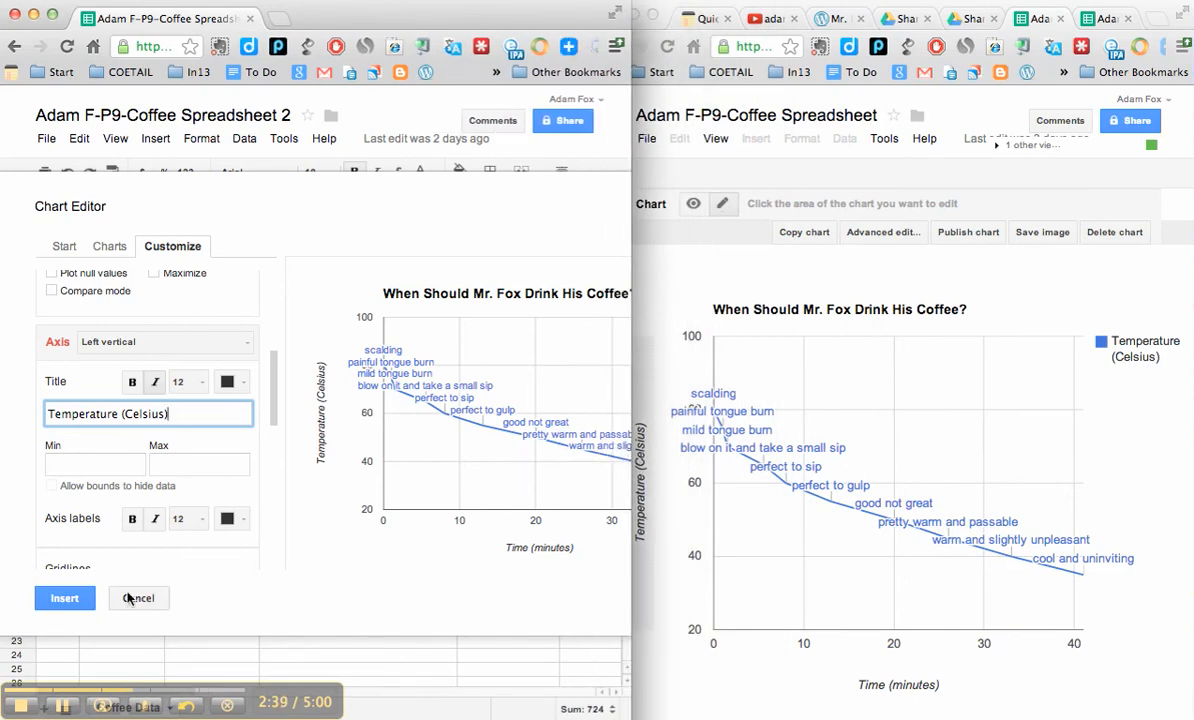
{"action": "left_click", "coordinate": [60, 706]}
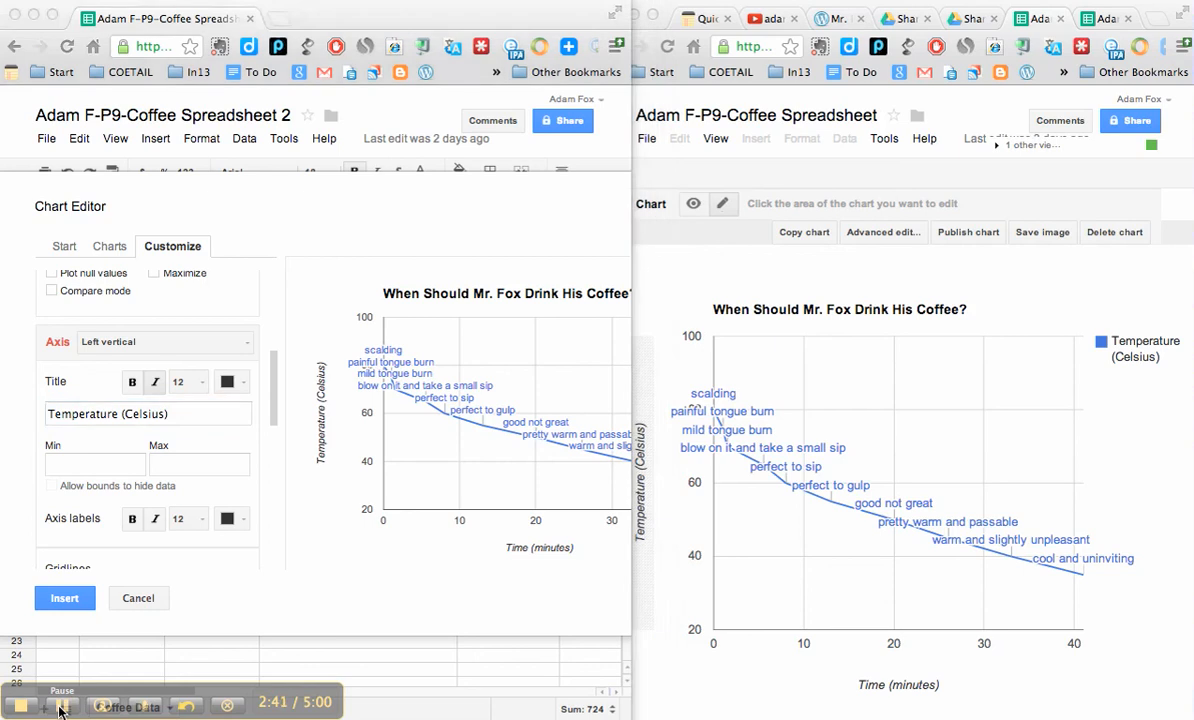
{"action": "left_click", "coordinate": [72, 601]}
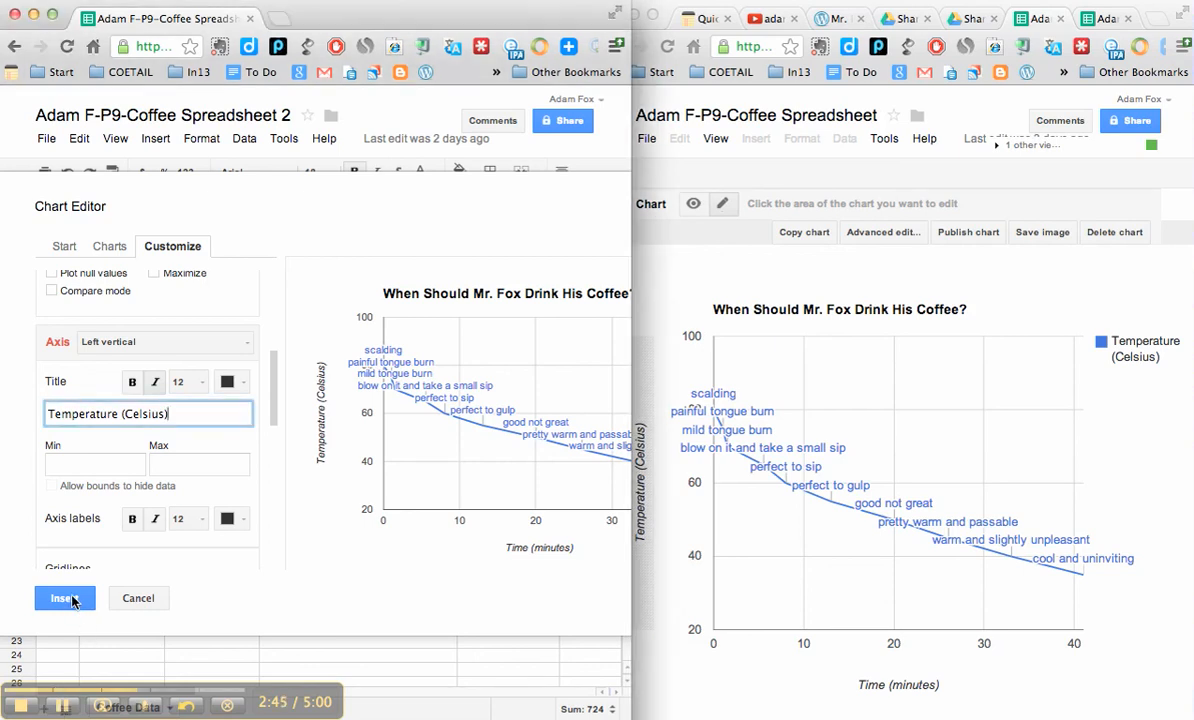
{"action": "left_click", "coordinate": [66, 598]}
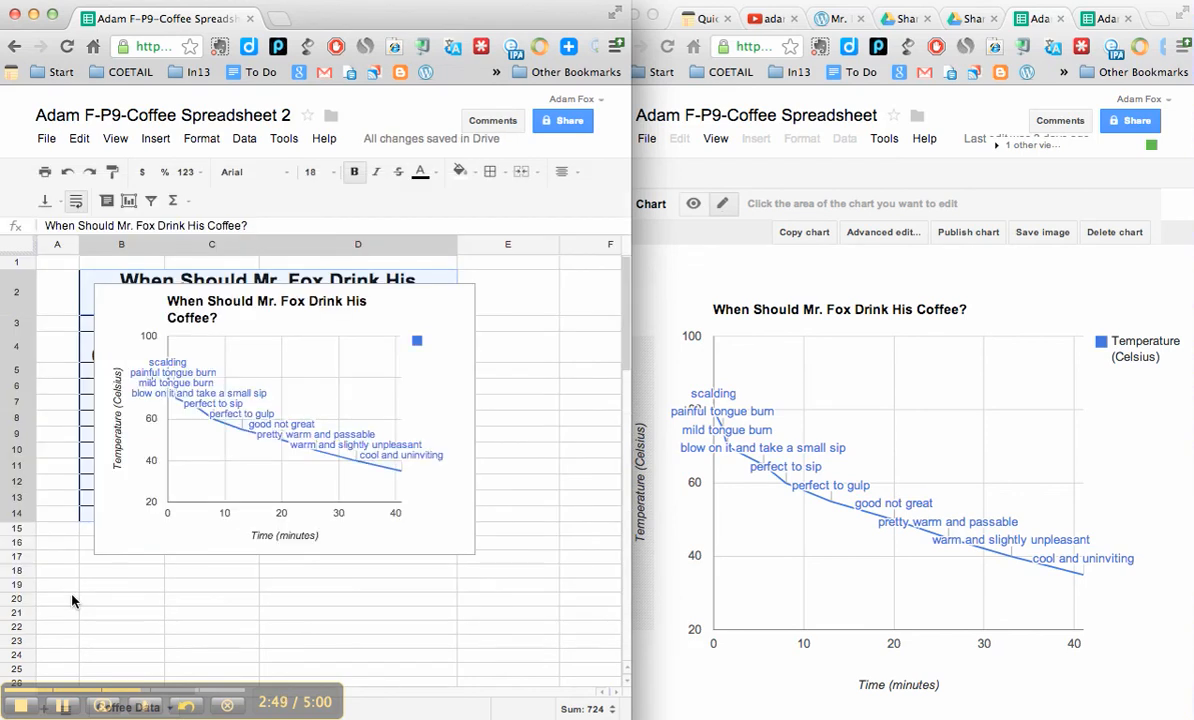
Step: Move the inserted coffee chart to its own sheet
{"action": "left_click", "coordinate": [380, 408]}
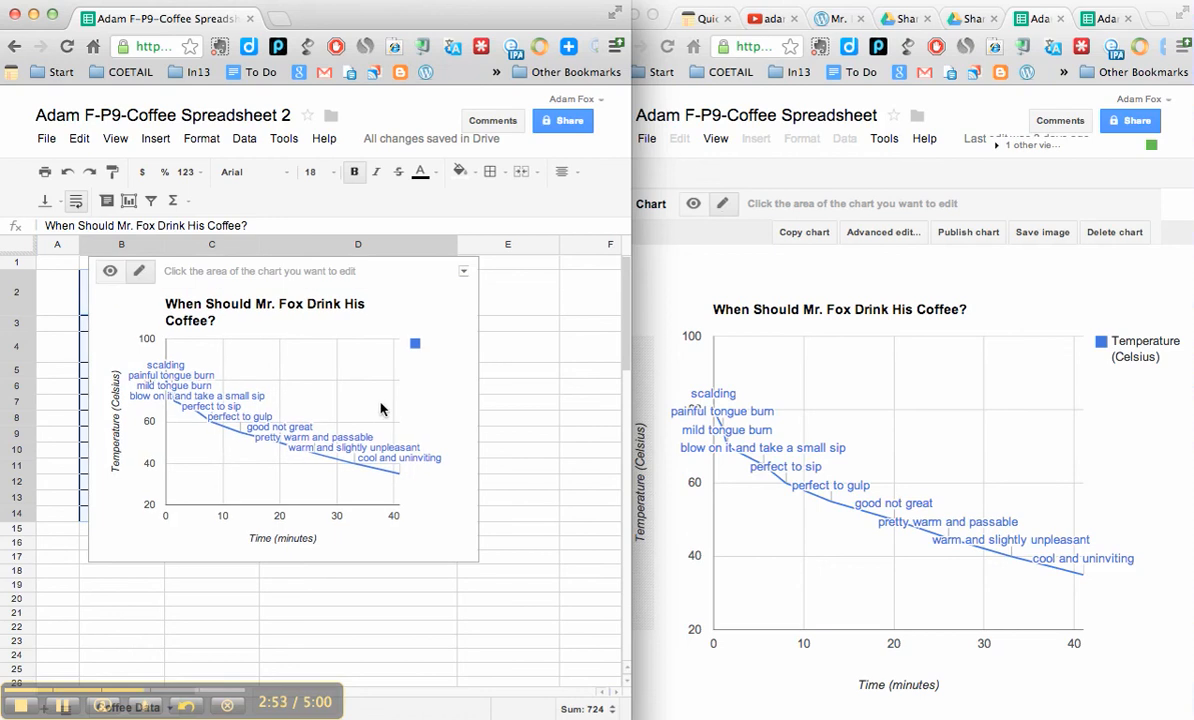
{"action": "left_click", "coordinate": [464, 272]}
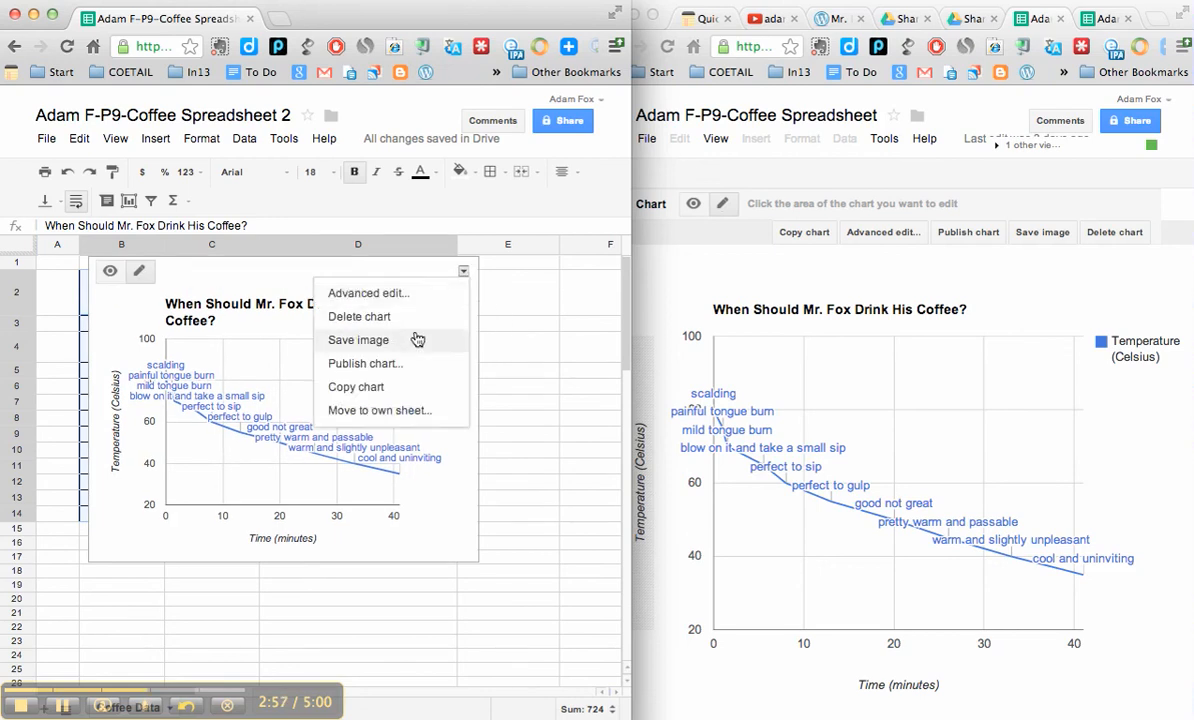
{"action": "left_click", "coordinate": [366, 412]}
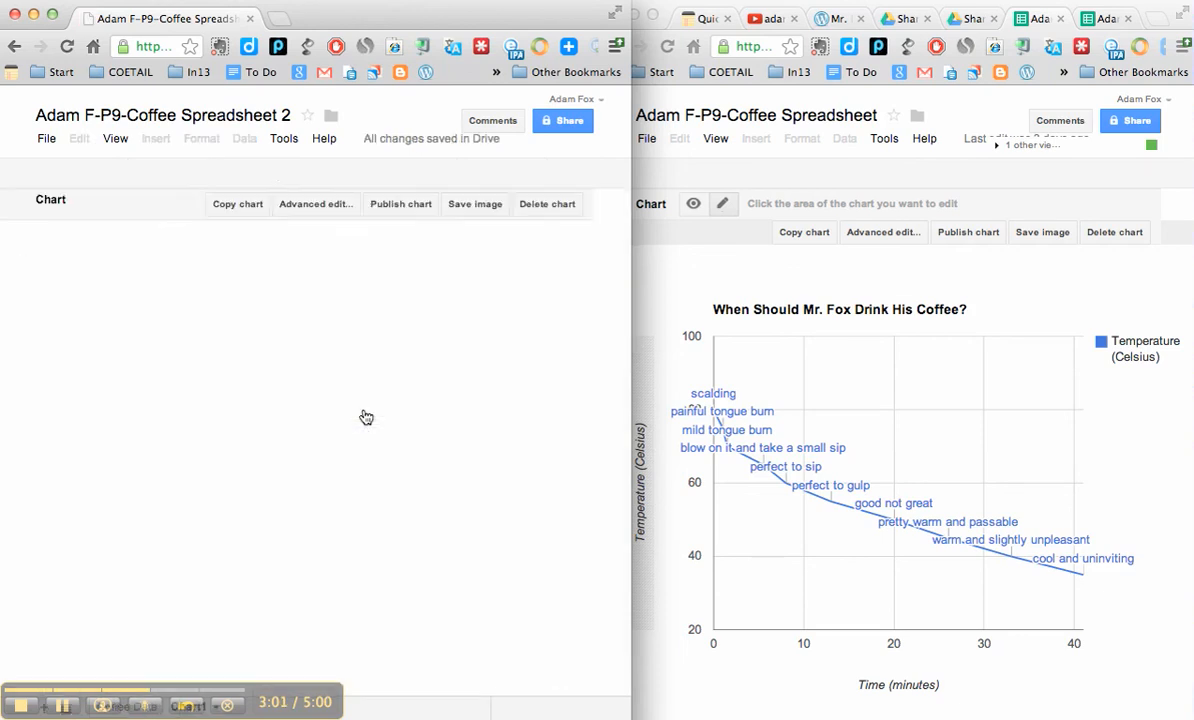